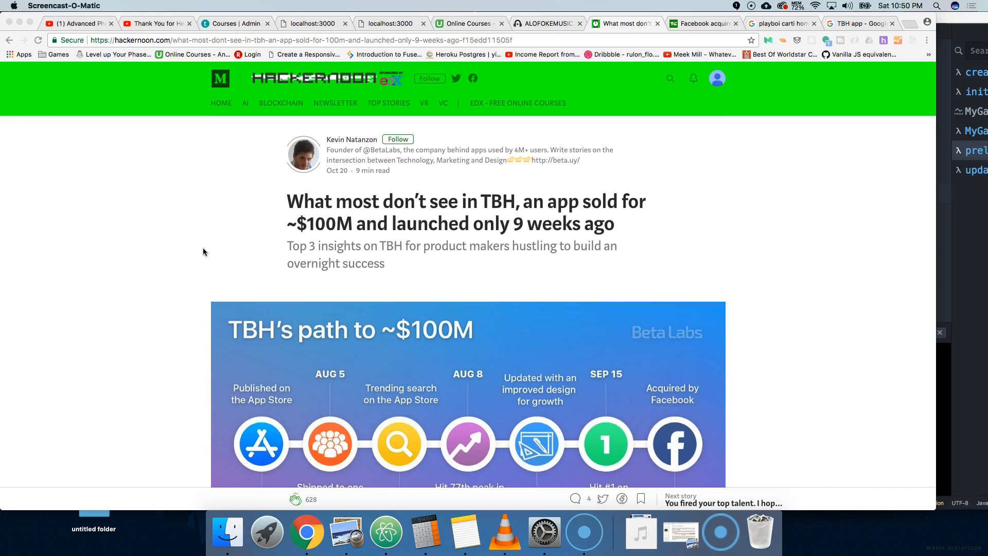
pyautogui.scroll(-2, 203, 248)
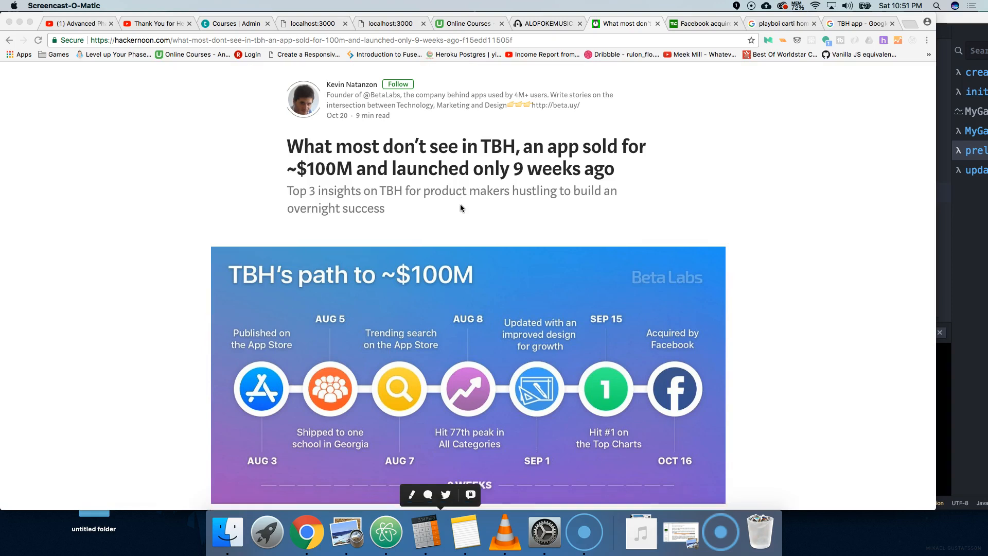
pyautogui.scroll(-4, 460, 204)
pyautogui.scroll(-4, 460, 203)
pyautogui.scroll(-2, 460, 204)
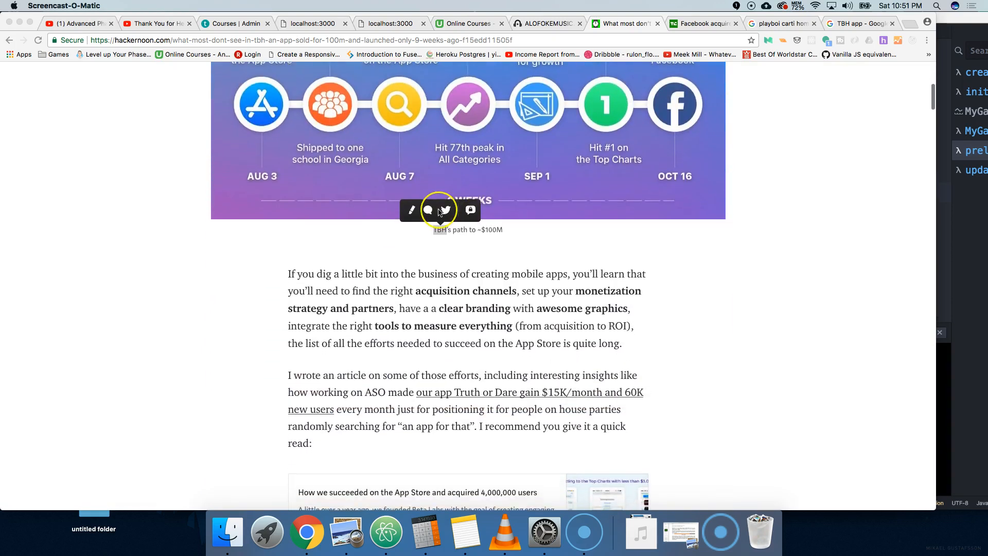
pyautogui.scroll(-3, 460, 207)
pyautogui.scroll(-3, 437, 208)
pyautogui.scroll(-2, 438, 209)
pyautogui.scroll(-3, 437, 208)
pyautogui.scroll(-2, 437, 209)
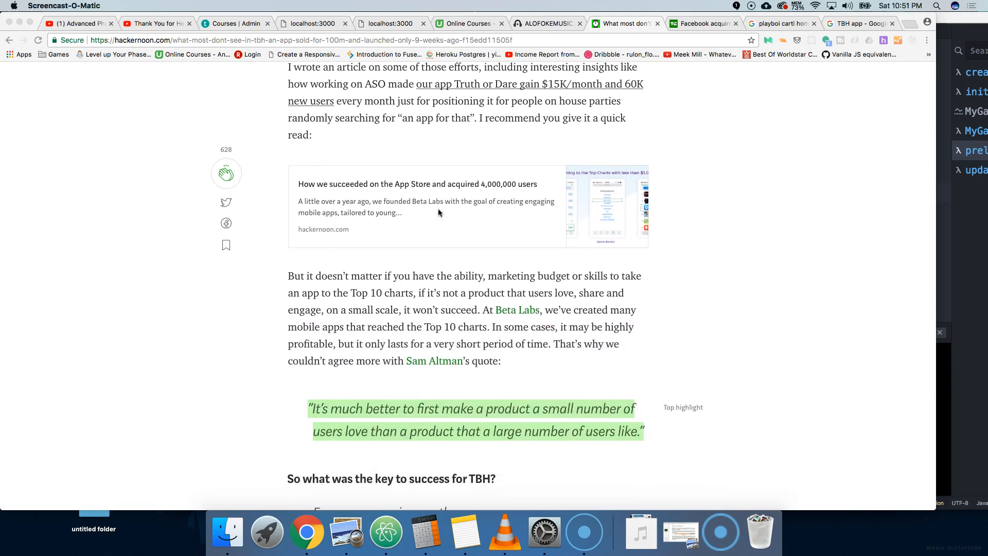
pyautogui.scroll(-1, 437, 209)
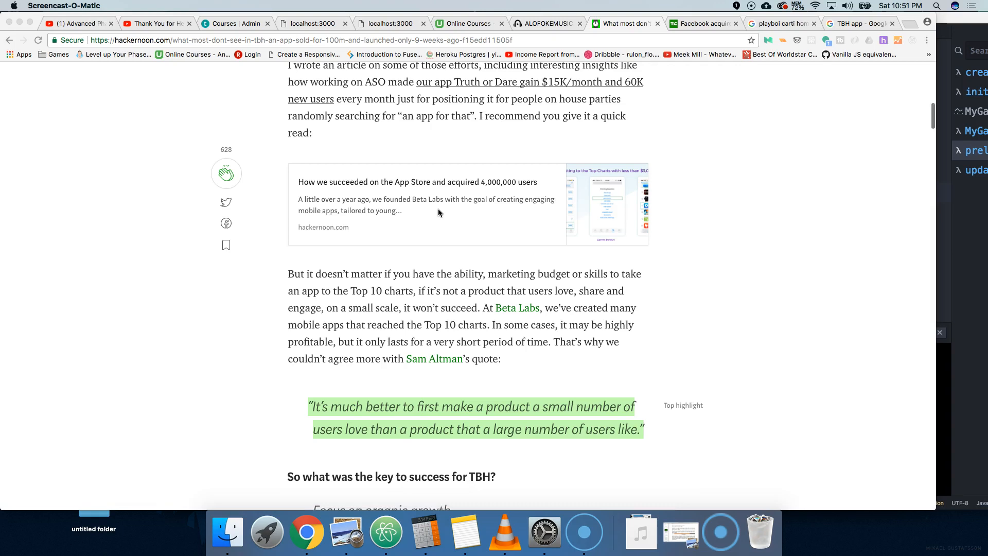
pyautogui.scroll(5, 438, 209)
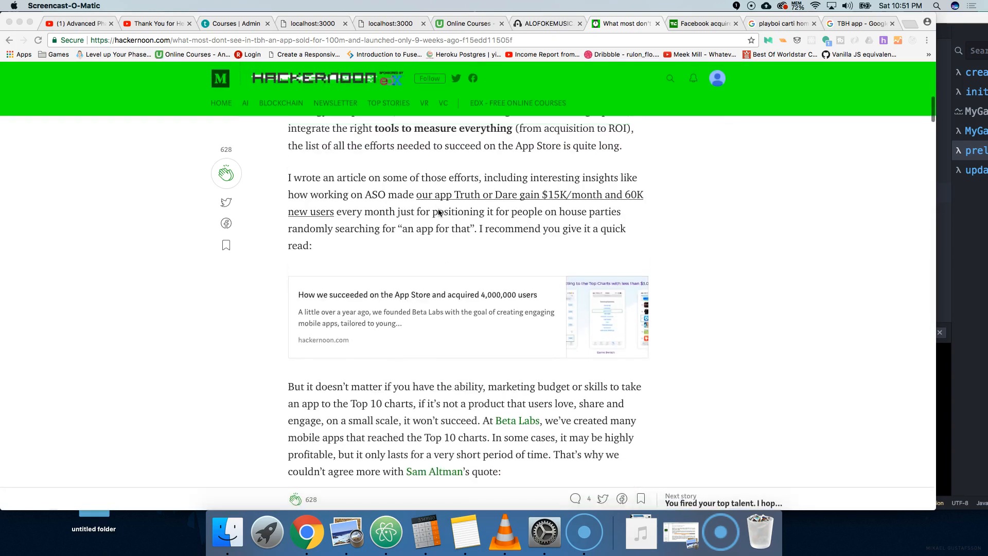
pyautogui.scroll(5, 438, 209)
# Read down the article past the ASO link card to the embedded Nikita tweet on Facebook acquiring tbh
pyautogui.doubleClick(437, 209)
pyautogui.scroll(2, 438, 208)
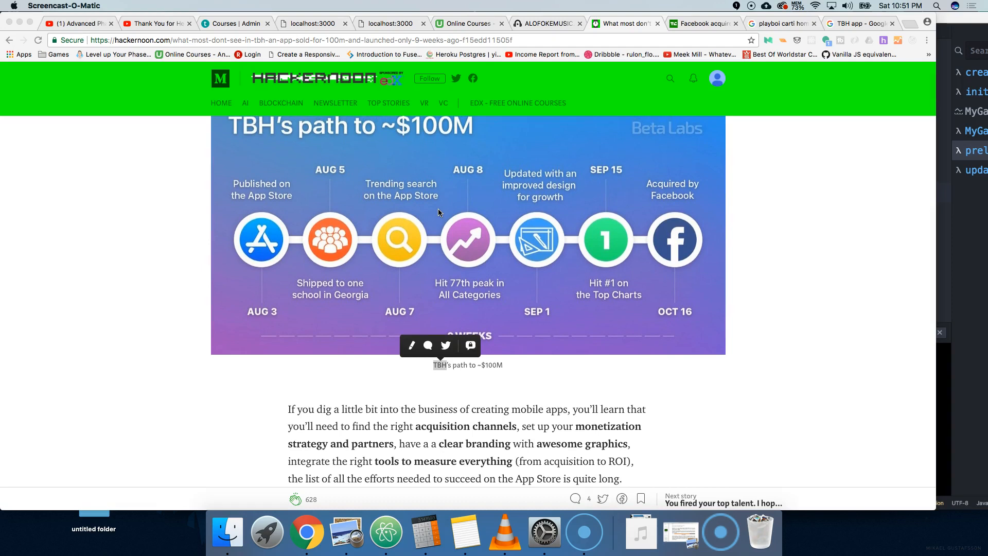
pyautogui.scroll(-5, 437, 209)
pyautogui.scroll(5, 438, 208)
pyautogui.scroll(4, 438, 209)
pyautogui.scroll(1, 438, 208)
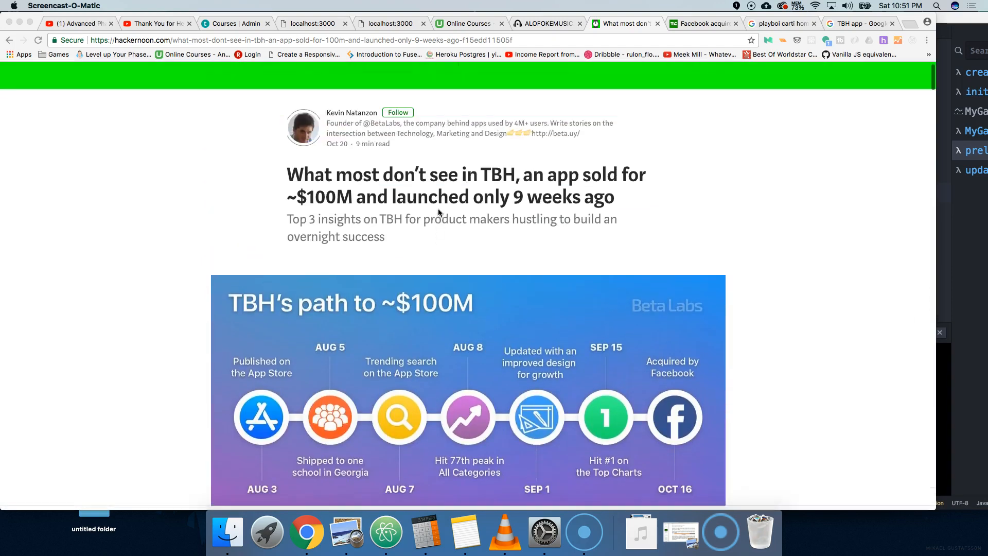
pyautogui.scroll(-3, 438, 209)
pyautogui.scroll(-4, 438, 208)
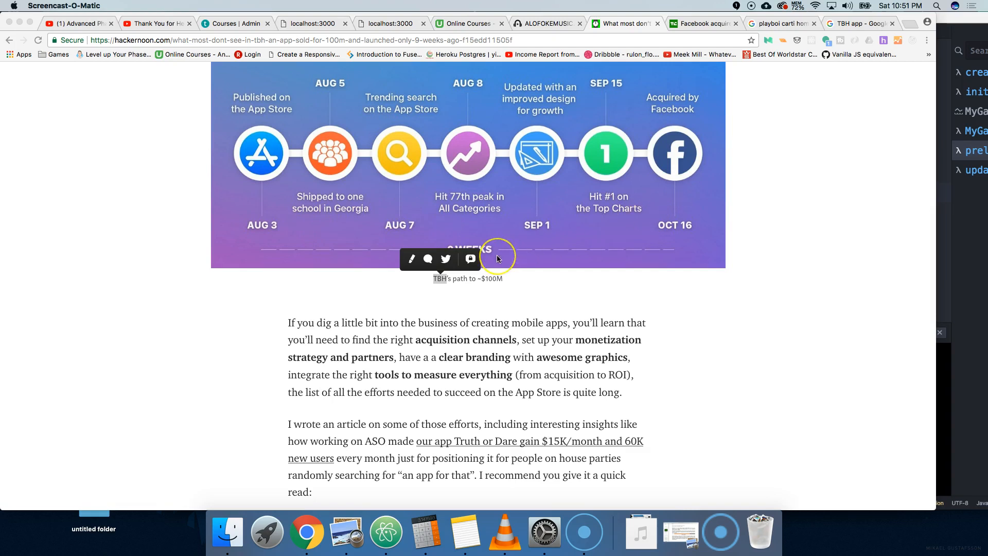
pyautogui.scroll(-5, 498, 258)
pyautogui.scroll(-3, 498, 259)
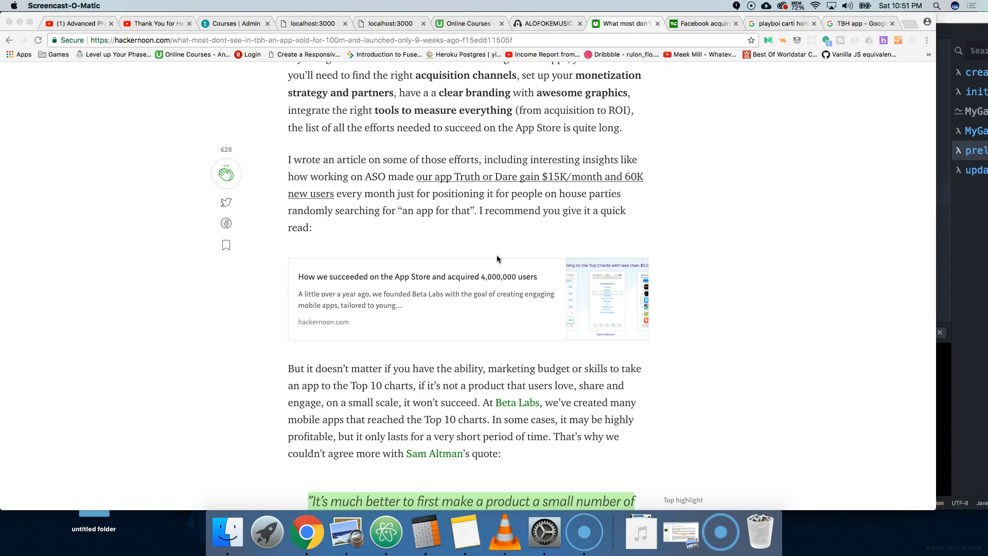
pyautogui.click(523, 247)
pyautogui.scroll(5, 523, 247)
pyautogui.scroll(8, 463, 247)
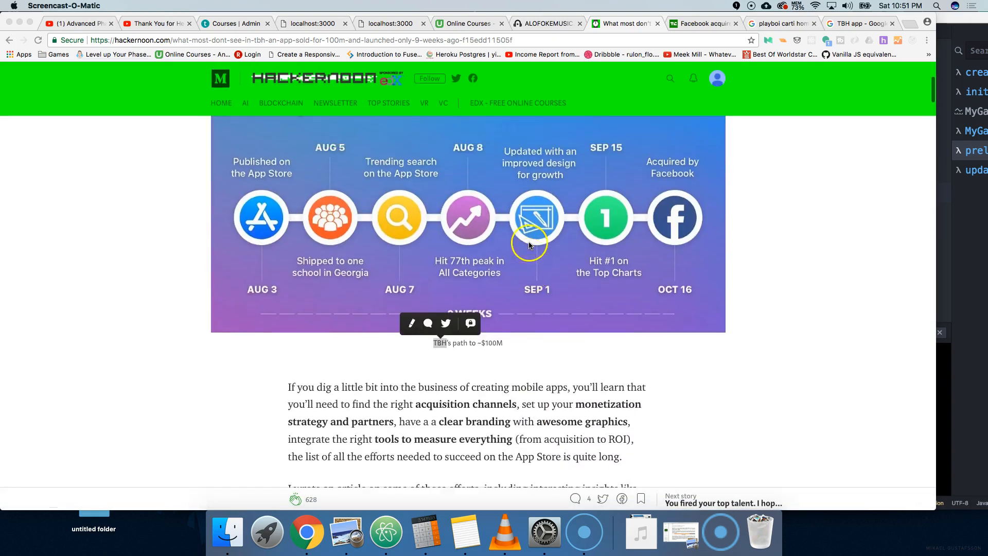
pyautogui.scroll(3, 432, 236)
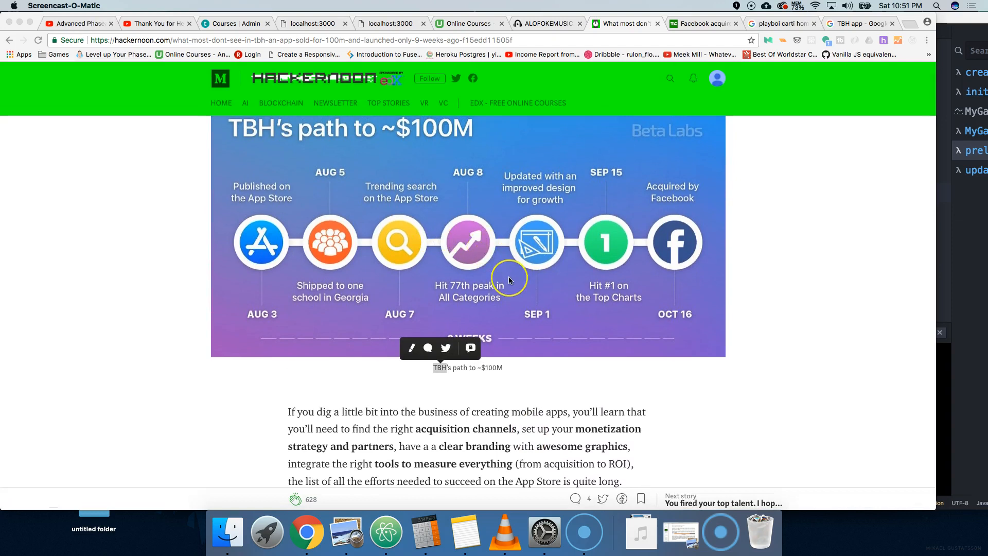
pyautogui.scroll(-1, 479, 248)
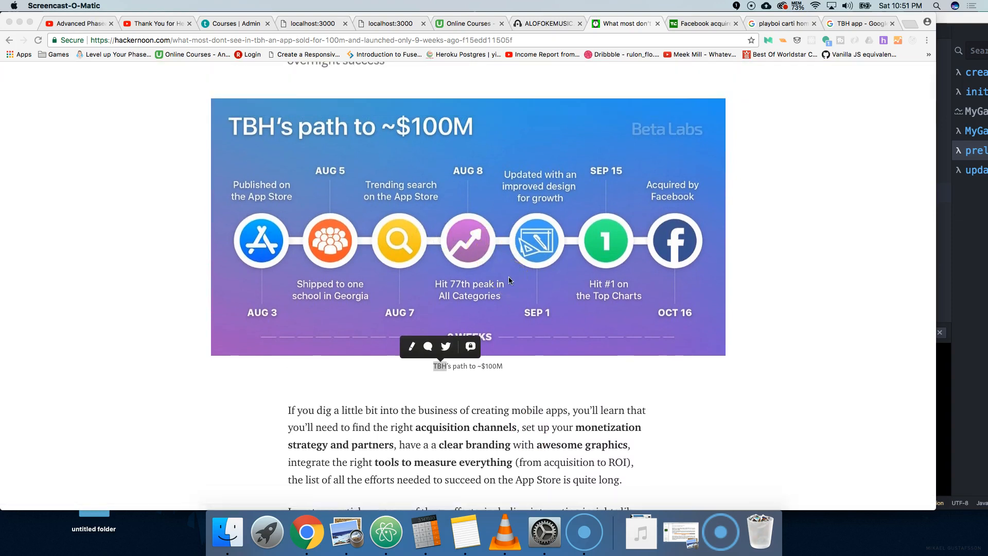
pyautogui.scroll(-2, 509, 280)
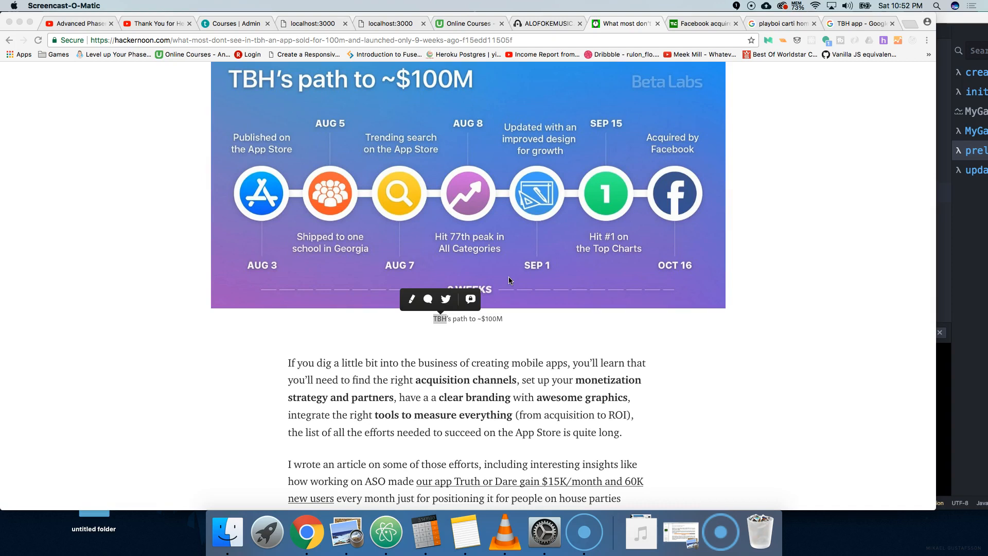
pyautogui.scroll(-1, 512, 280)
pyautogui.click(478, 324)
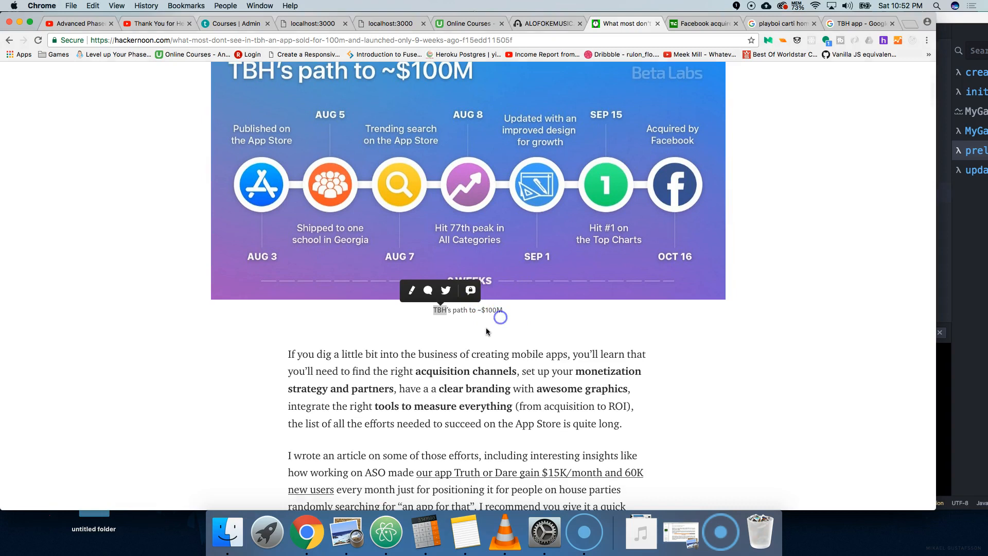
pyautogui.click(458, 311)
pyautogui.scroll(-1, 461, 310)
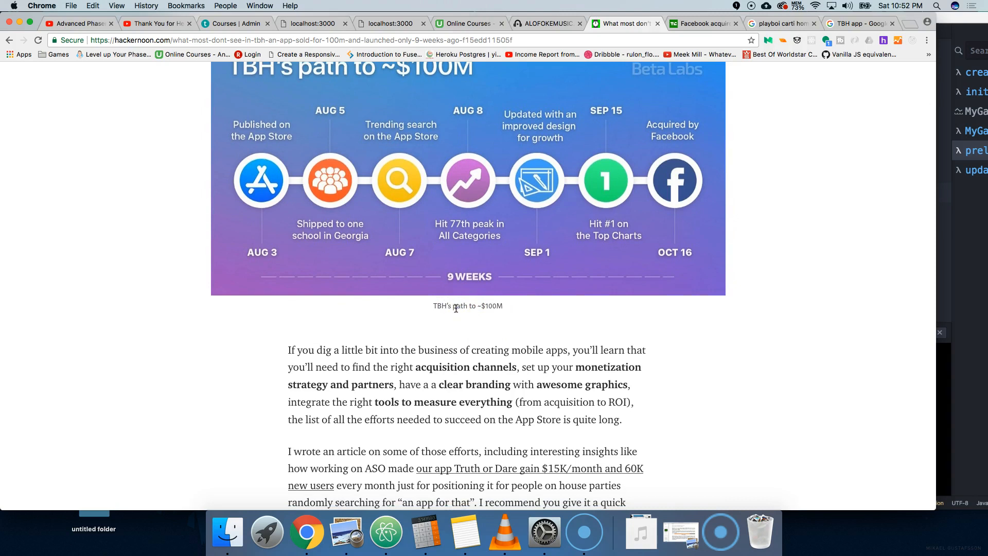
pyautogui.scroll(2, 465, 311)
pyautogui.scroll(1, 457, 309)
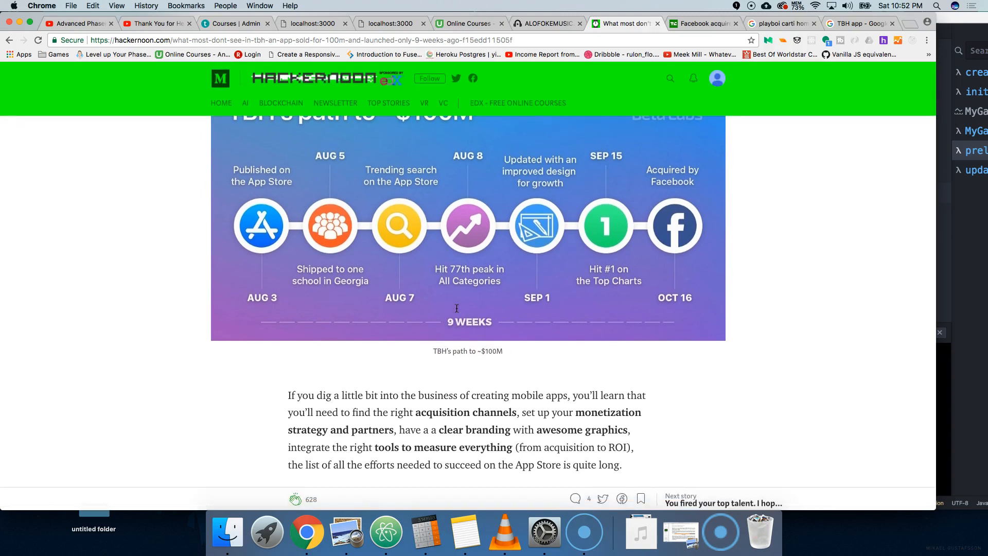
pyautogui.scroll(5, 457, 309)
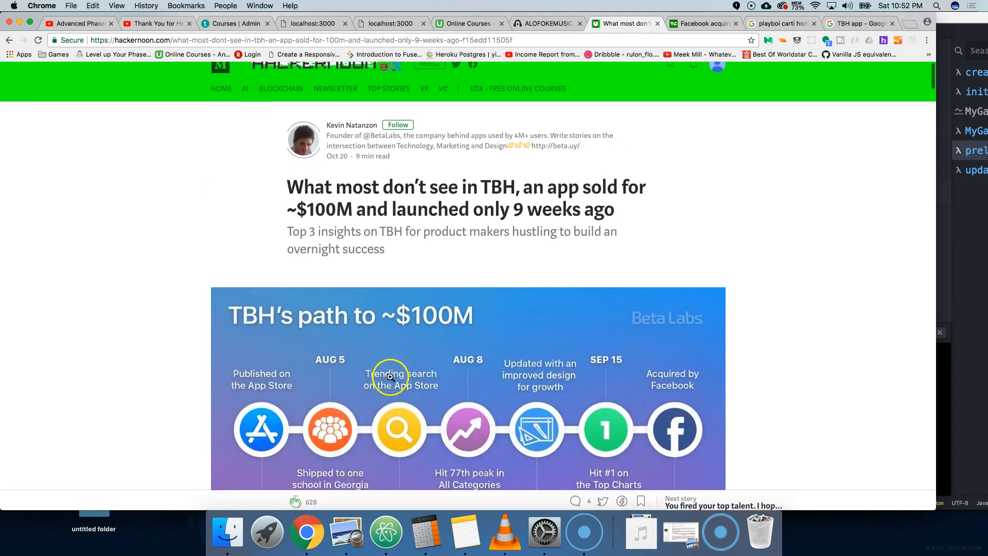
pyautogui.scroll(-3, 386, 347)
pyautogui.scroll(-1, 325, 380)
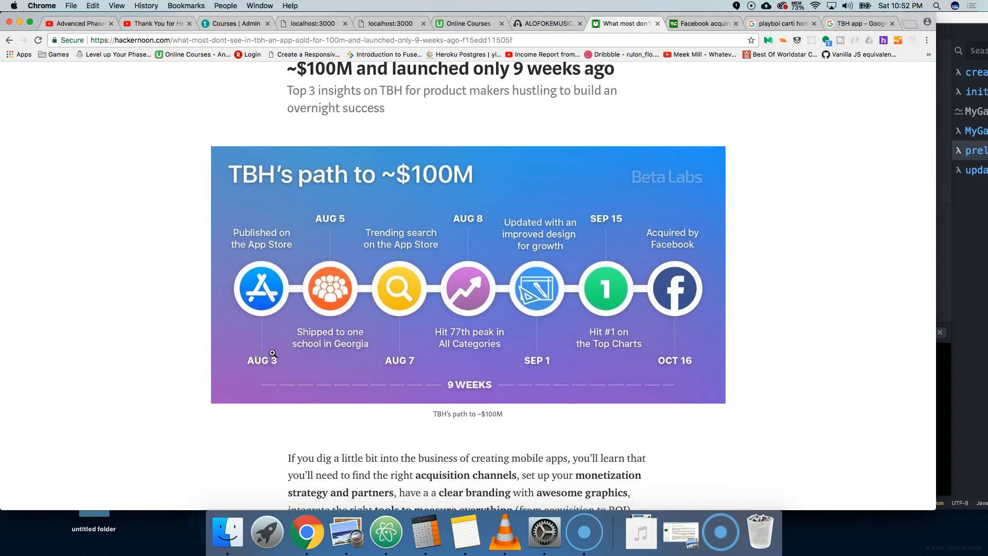
pyautogui.click(269, 354)
pyautogui.scroll(-5, 726, 258)
pyautogui.scroll(-5, 695, 294)
pyautogui.scroll(-5, 655, 256)
pyautogui.scroll(-4, 655, 255)
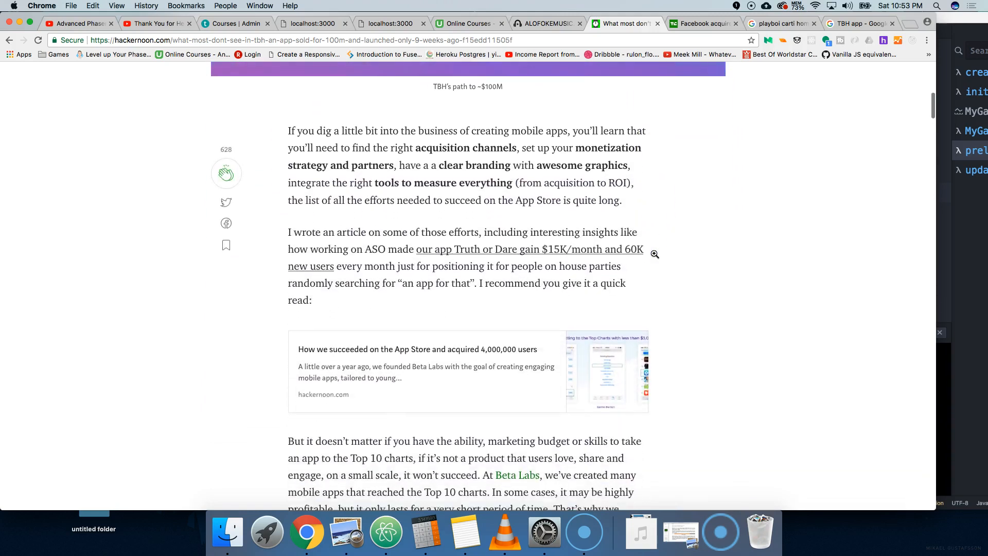
pyautogui.scroll(-1, 654, 256)
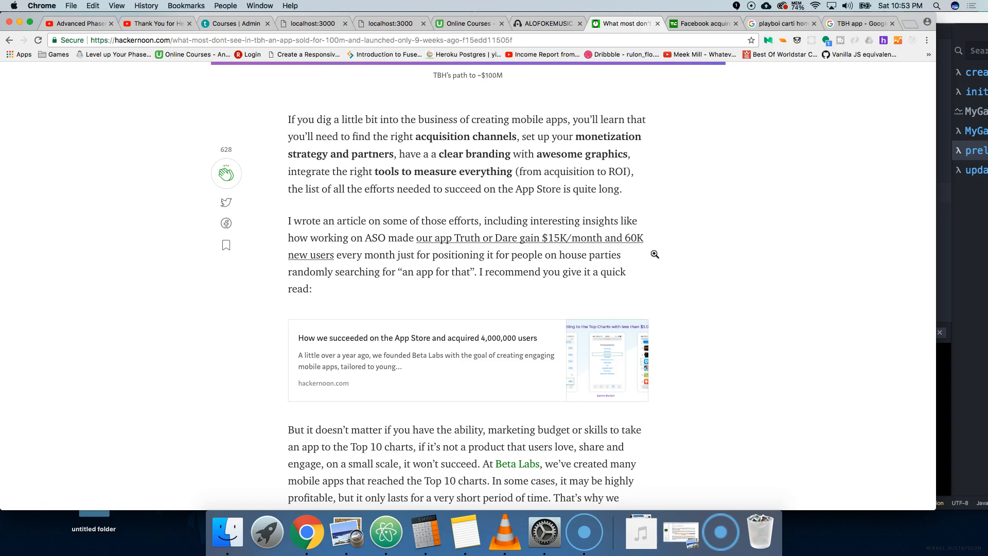
pyautogui.scroll(-5, 654, 255)
pyautogui.scroll(-5, 655, 255)
pyautogui.scroll(-5, 655, 255)
pyautogui.scroll(-5, 654, 255)
pyautogui.scroll(-5, 654, 255)
pyautogui.scroll(-3, 654, 254)
pyautogui.scroll(-2, 654, 255)
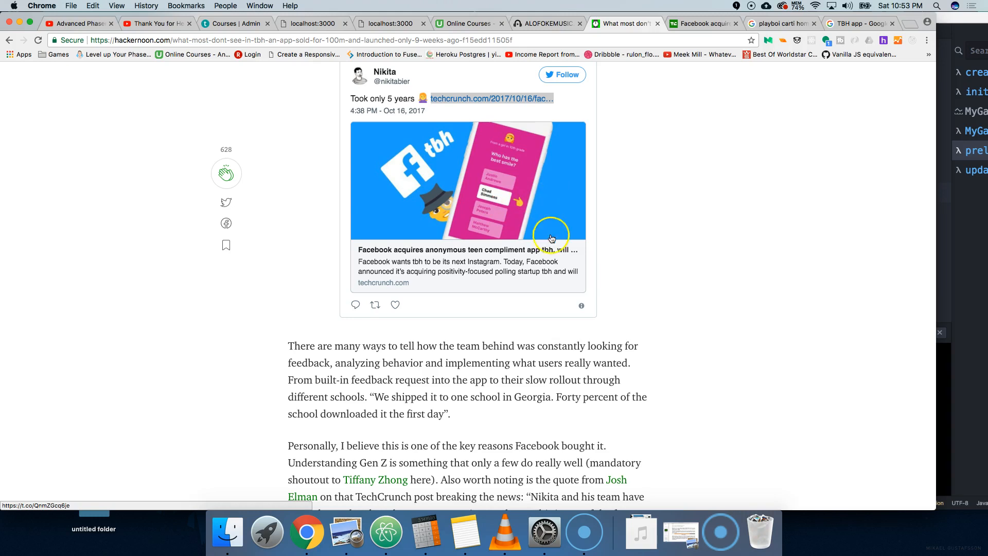
pyautogui.scroll(-4, 535, 204)
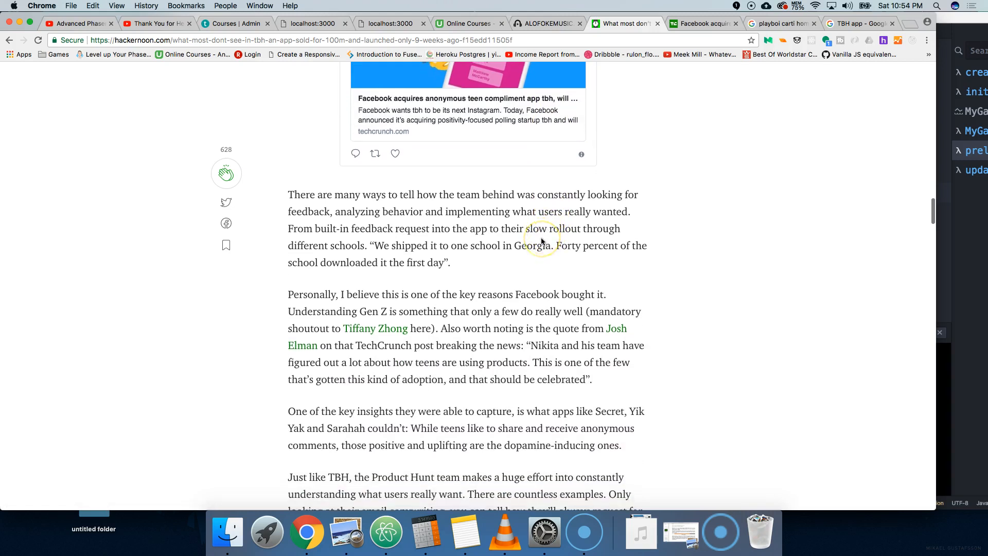
pyautogui.scroll(-3, 541, 237)
pyautogui.scroll(-1, 541, 241)
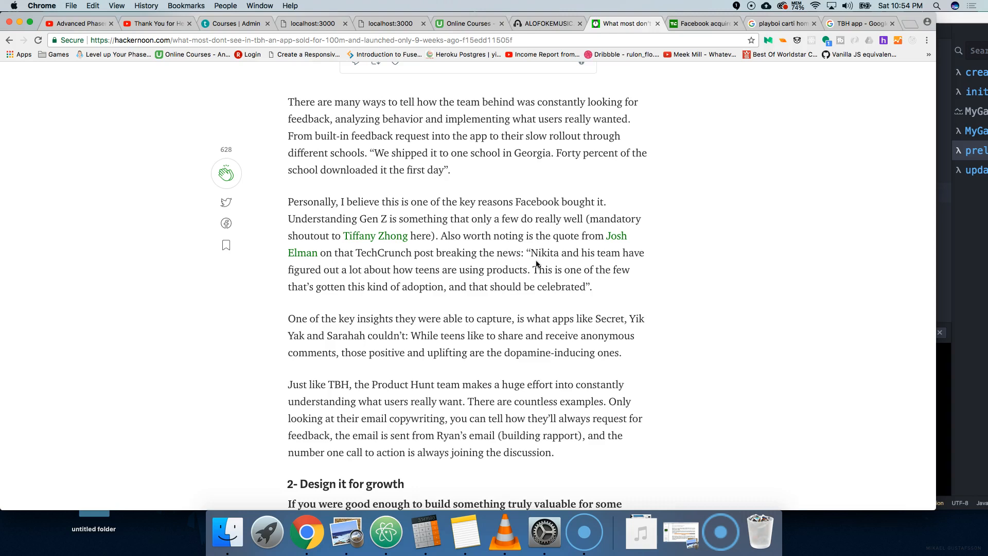
# Read the Design it for growth section down to Address book access, then return to the infographic
pyautogui.click(536, 264)
pyautogui.scroll(-8, 536, 264)
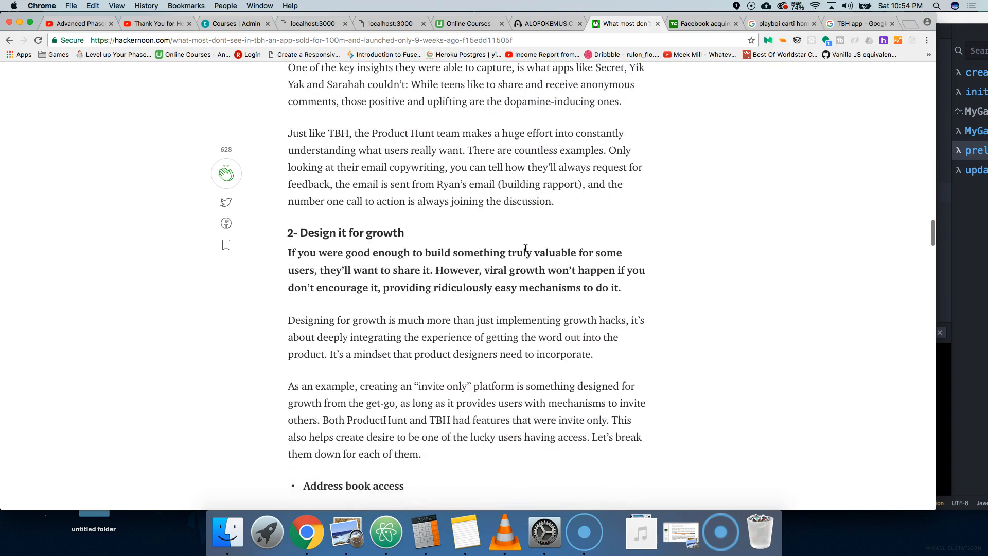
pyautogui.scroll(-4, 528, 247)
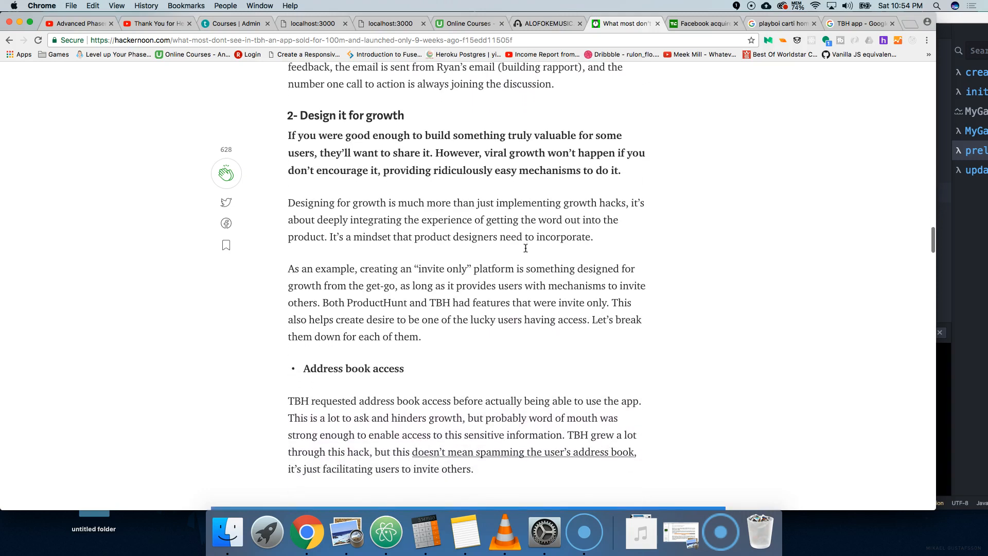
pyautogui.scroll(-3, 524, 248)
pyautogui.scroll(-4, 494, 255)
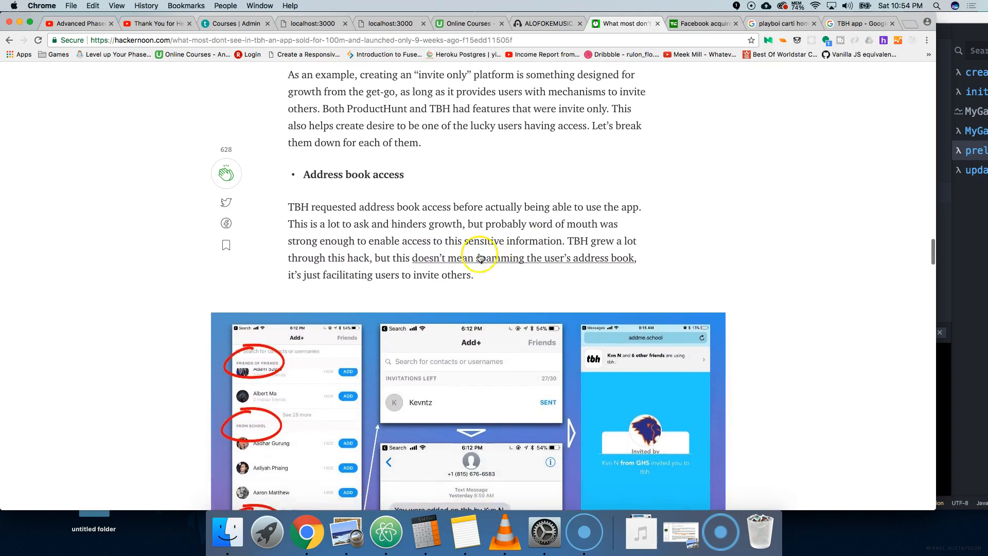
pyautogui.scroll(5, 463, 170)
pyautogui.scroll(5, 455, 166)
pyautogui.scroll(5, 448, 165)
pyautogui.scroll(5, 447, 164)
pyautogui.scroll(5, 479, 200)
pyautogui.scroll(5, 540, 247)
pyautogui.scroll(4, 556, 249)
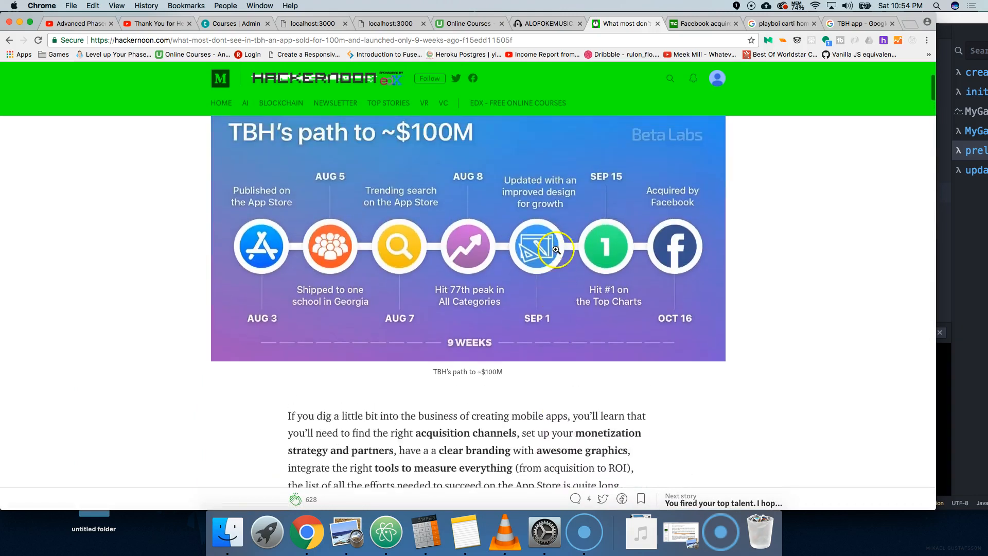
pyautogui.scroll(2, 556, 248)
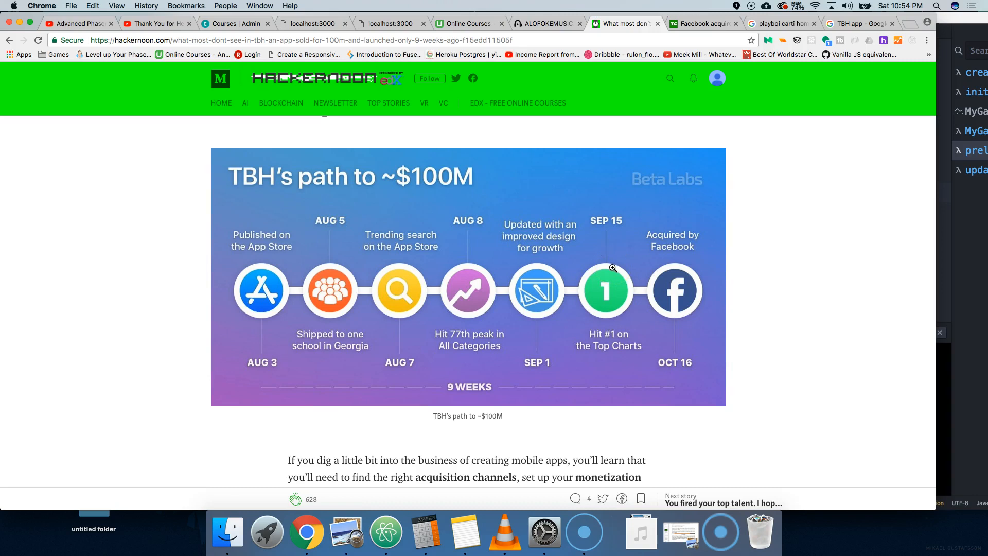
pyautogui.scroll(-3, 612, 267)
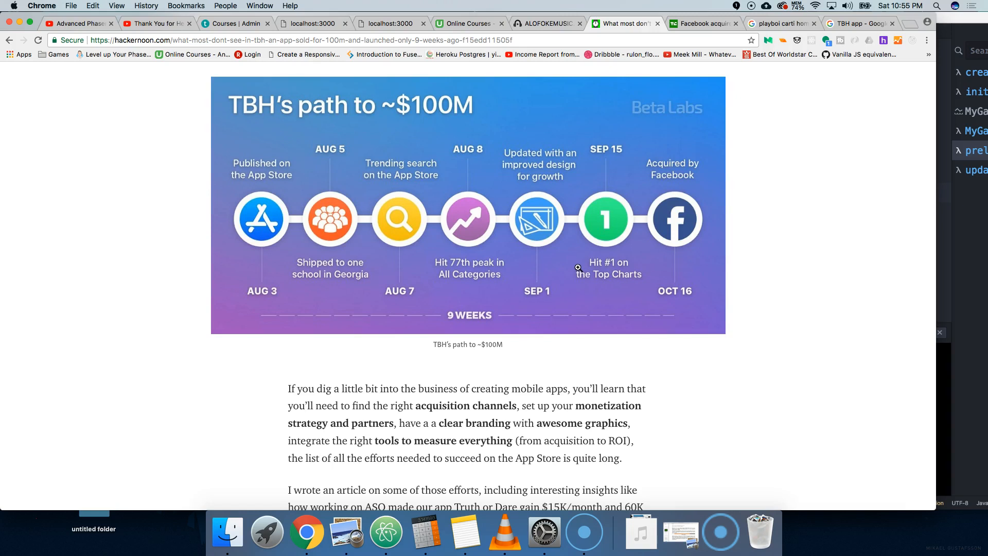
pyautogui.scroll(-5, 577, 267)
pyautogui.scroll(-5, 542, 275)
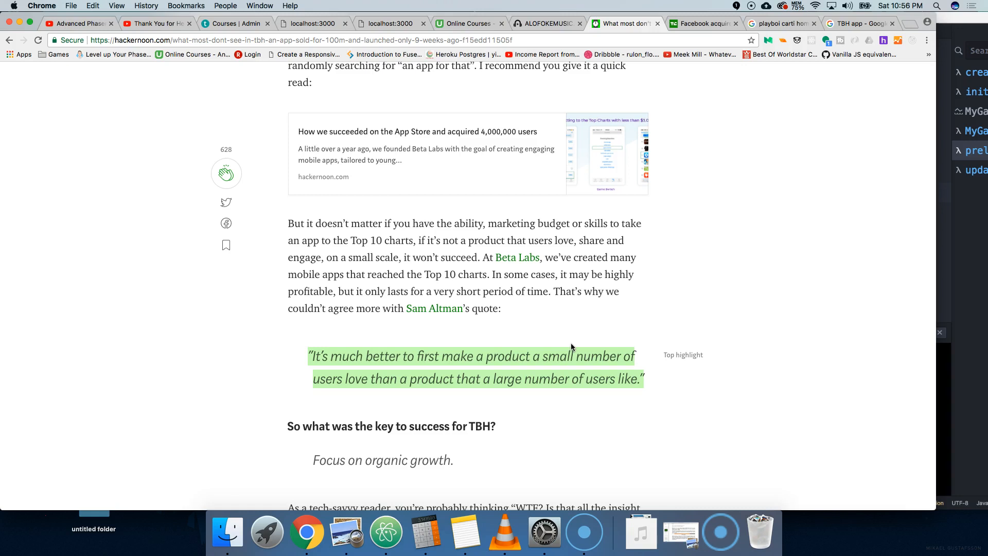
pyautogui.scroll(8, 634, 310)
pyautogui.scroll(6, 645, 318)
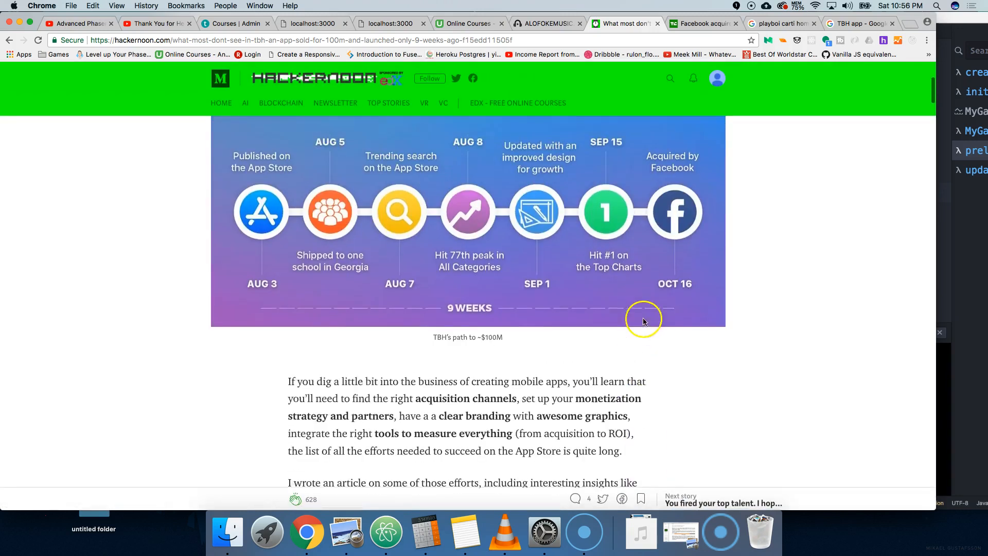
pyautogui.scroll(2, 645, 319)
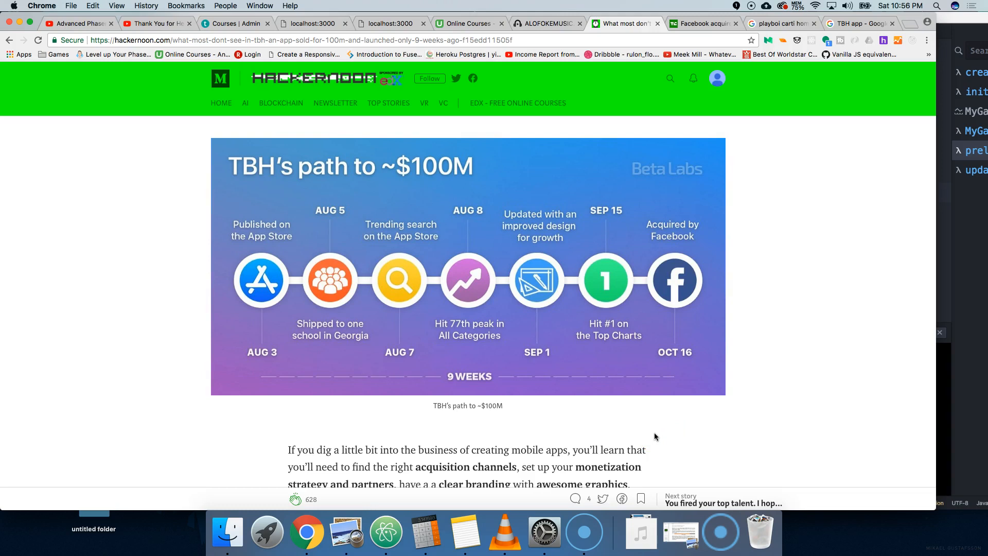
pyautogui.scroll(-3, 654, 432)
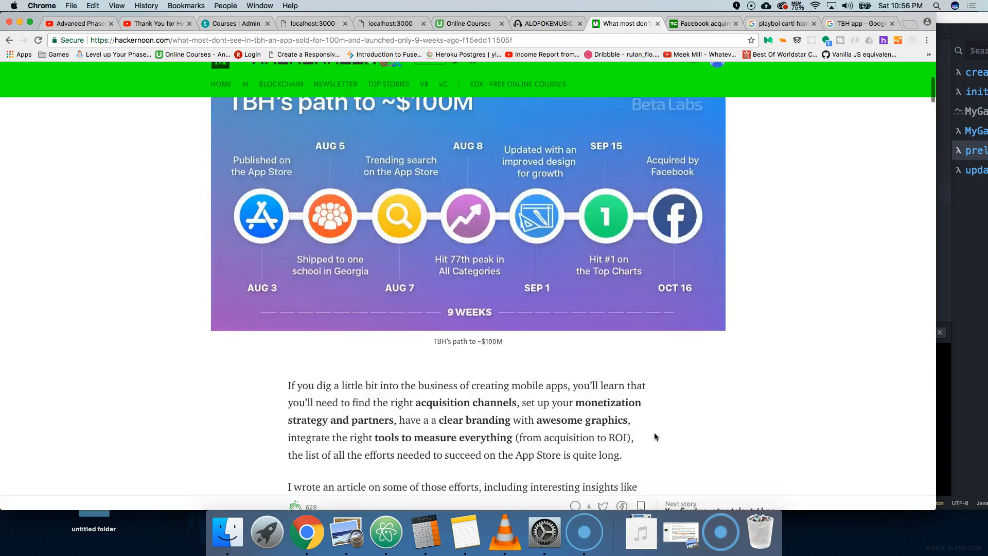
pyautogui.scroll(-10, 653, 432)
pyautogui.scroll(-10, 654, 432)
pyautogui.scroll(-10, 654, 432)
pyautogui.scroll(-10, 654, 432)
pyautogui.scroll(-10, 654, 433)
pyautogui.scroll(-8, 654, 433)
pyautogui.scroll(-6, 654, 432)
pyautogui.scroll(-2, 654, 432)
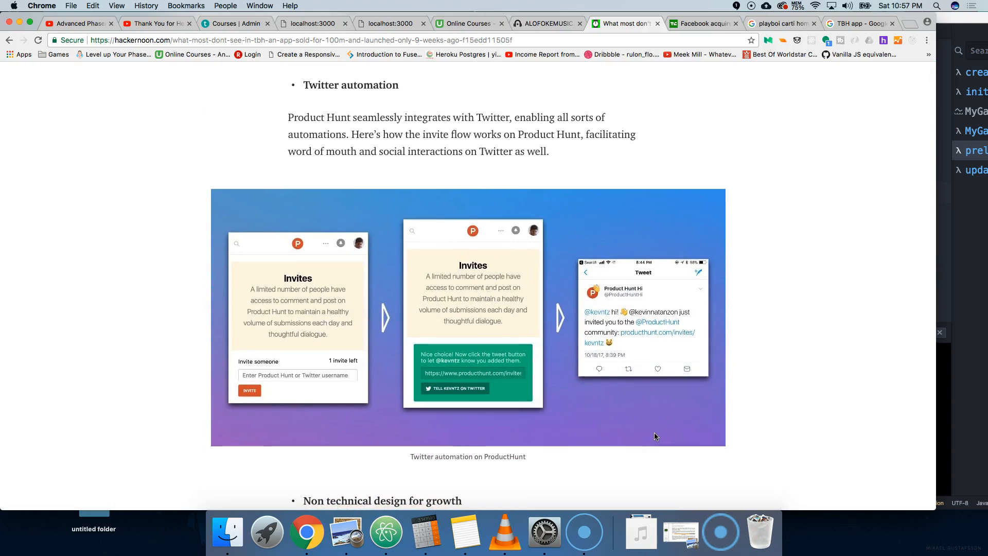
pyautogui.scroll(-2, 653, 436)
pyautogui.scroll(-8, 654, 436)
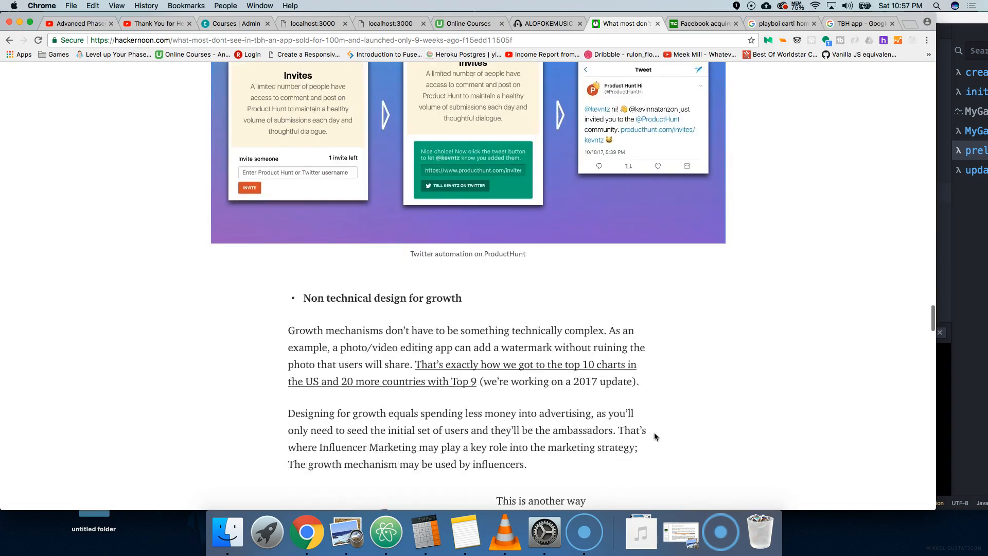
pyautogui.scroll(-8, 653, 436)
pyautogui.scroll(-5, 654, 436)
pyautogui.scroll(-4, 653, 435)
pyautogui.scroll(-3, 653, 436)
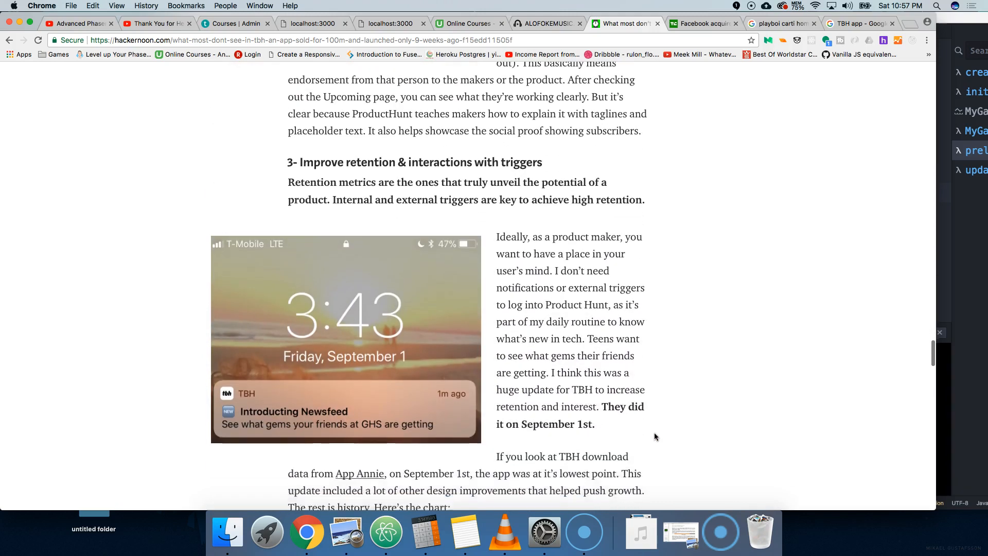
pyautogui.scroll(-5, 653, 436)
pyautogui.scroll(-2, 653, 436)
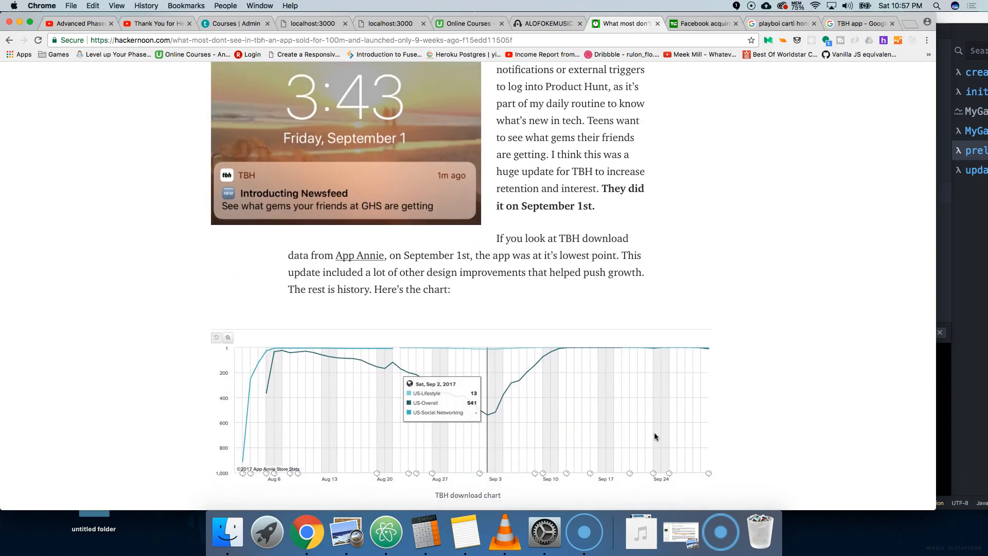
pyautogui.scroll(-8, 654, 436)
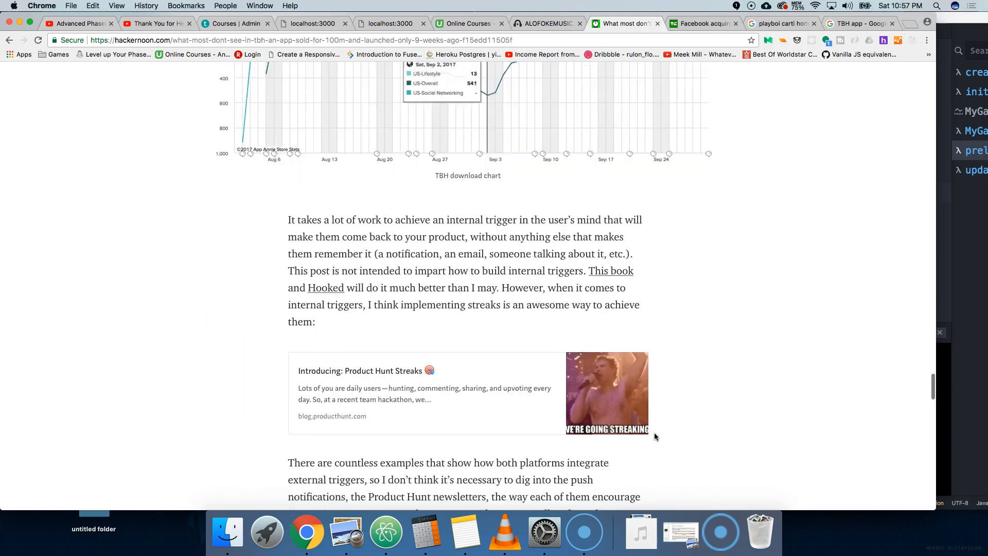
pyautogui.scroll(-3, 654, 435)
pyautogui.scroll(-1, 654, 436)
pyautogui.scroll(-3, 654, 436)
pyautogui.scroll(-8, 653, 436)
pyautogui.scroll(-4, 654, 436)
pyautogui.scroll(-2, 654, 436)
pyautogui.scroll(3, 655, 435)
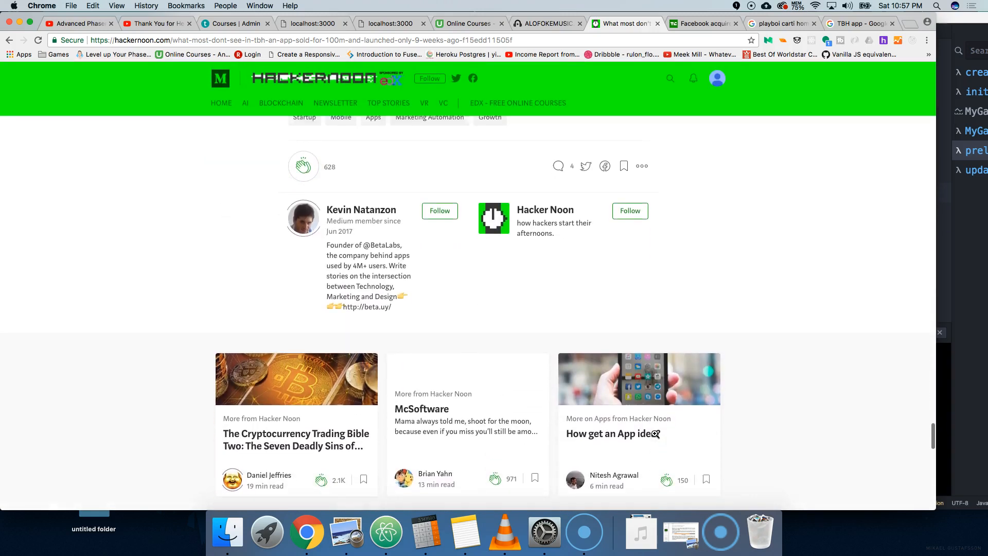
pyautogui.scroll(5, 587, 386)
pyautogui.scroll(8, 556, 375)
pyautogui.scroll(8, 555, 376)
pyautogui.scroll(8, 564, 378)
pyautogui.scroll(8, 571, 378)
pyautogui.scroll(6, 579, 382)
pyautogui.scroll(6, 579, 383)
pyautogui.scroll(6, 660, 396)
pyautogui.scroll(5, 655, 398)
pyautogui.scroll(5, 649, 399)
pyautogui.scroll(1, 649, 399)
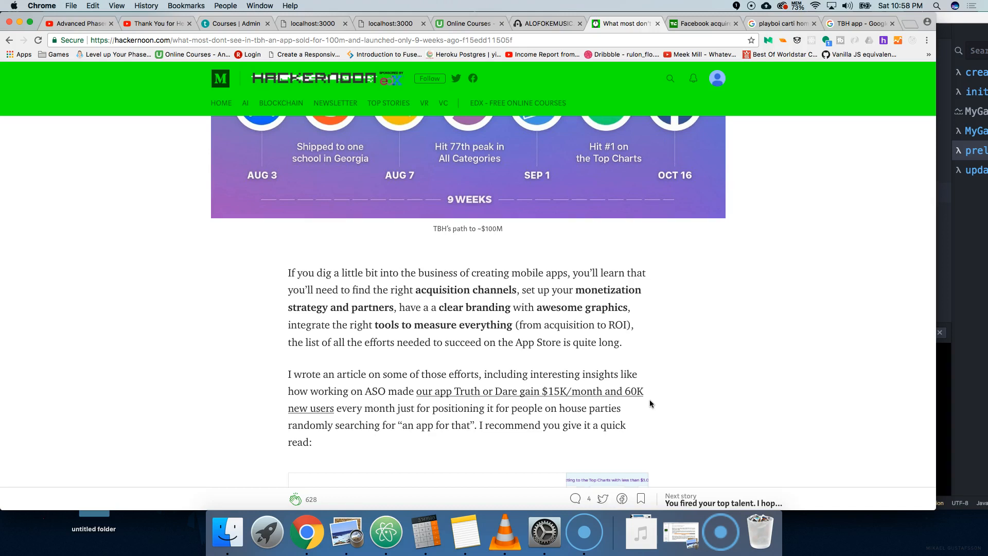
pyautogui.scroll(10, 648, 399)
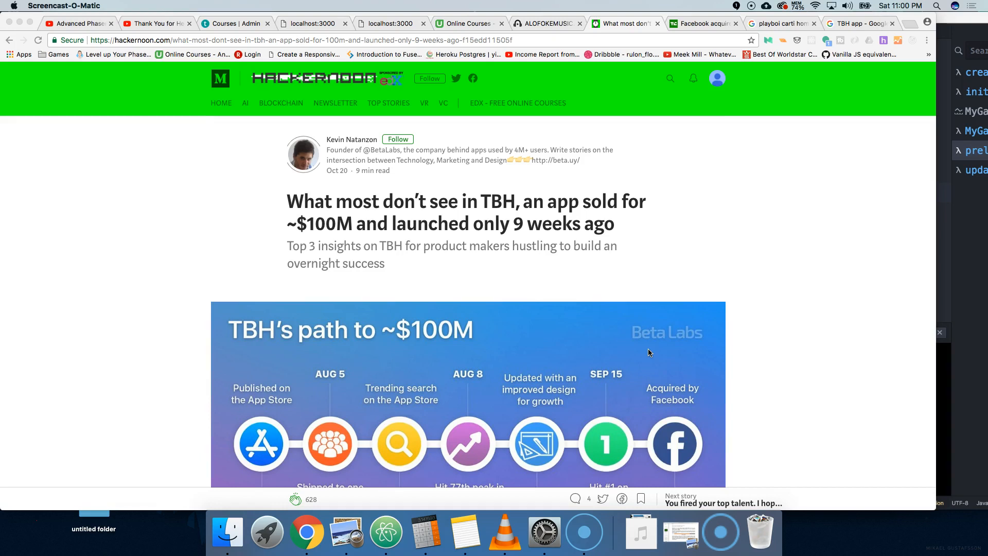
pyautogui.scroll(-3, 220, 420)
pyautogui.scroll(-5, 220, 419)
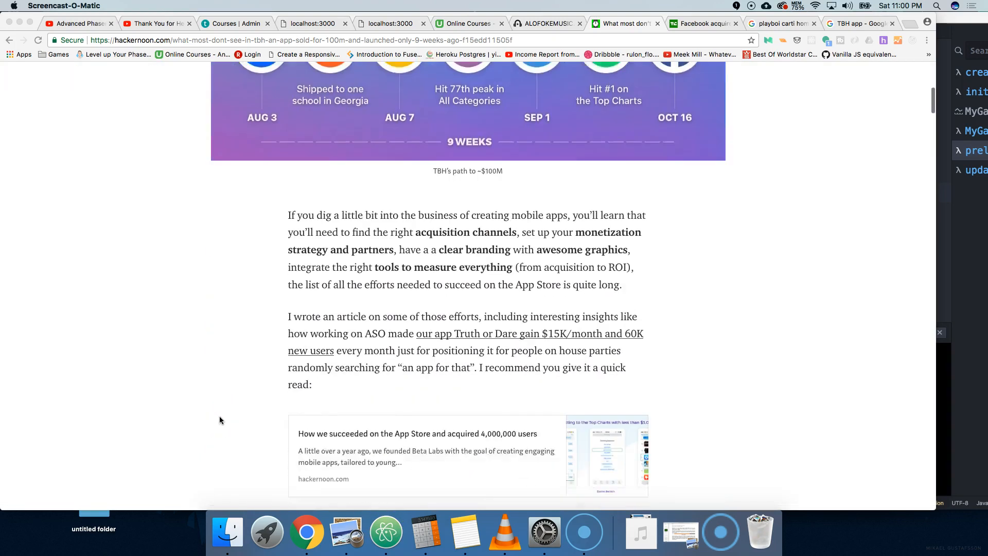
pyautogui.scroll(-3, 220, 419)
pyautogui.scroll(-2, 220, 419)
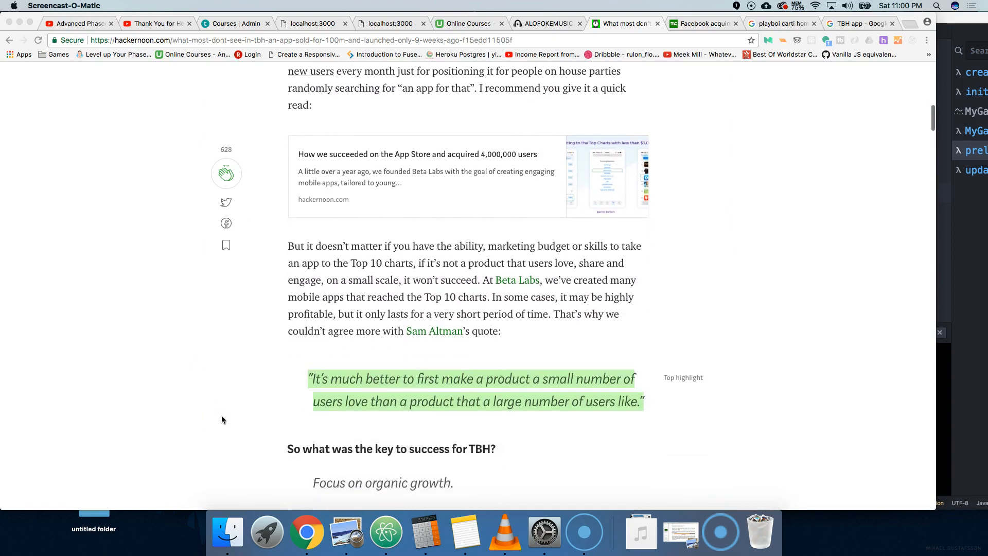
pyautogui.scroll(2, 225, 416)
pyautogui.scroll(3, 225, 415)
pyautogui.scroll(3, 227, 414)
pyautogui.scroll(3, 227, 415)
pyautogui.scroll(3, 228, 414)
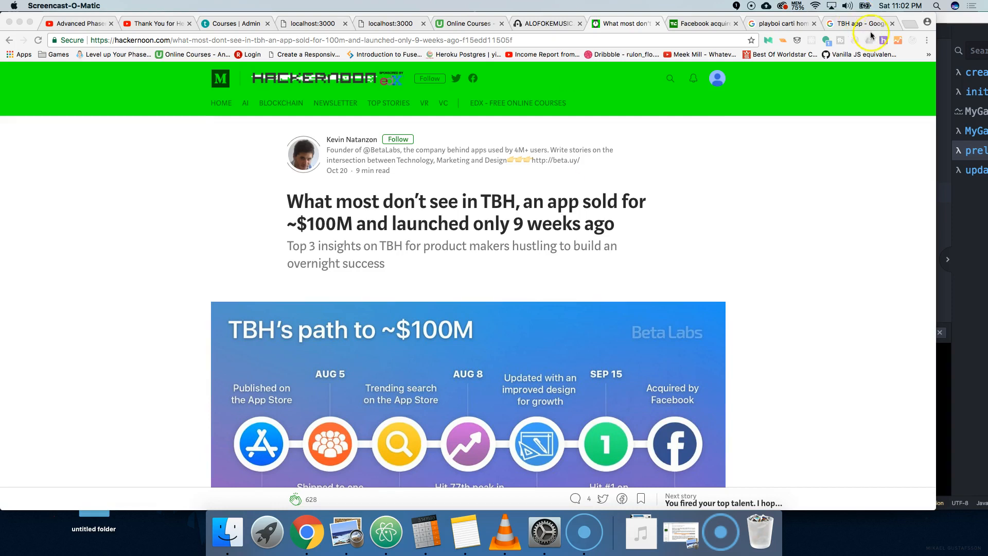
# Load codingphase.com in a new tab and browse its Featured Courses grid down to the footer
pyautogui.click(910, 23)
pyautogui.write('codingphase.com')
pyautogui.press('Return')
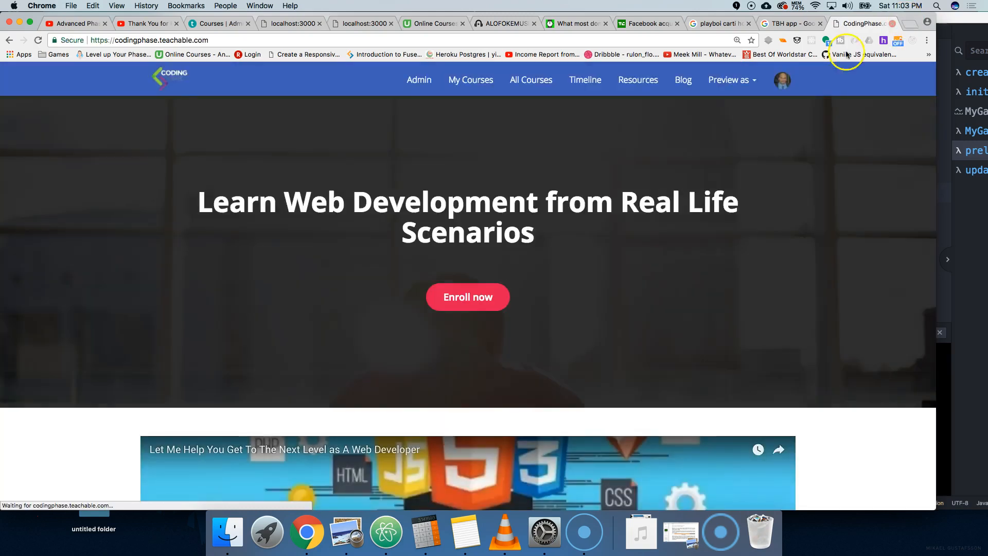
pyautogui.scroll(-5, 741, 170)
pyautogui.scroll(-5, 741, 170)
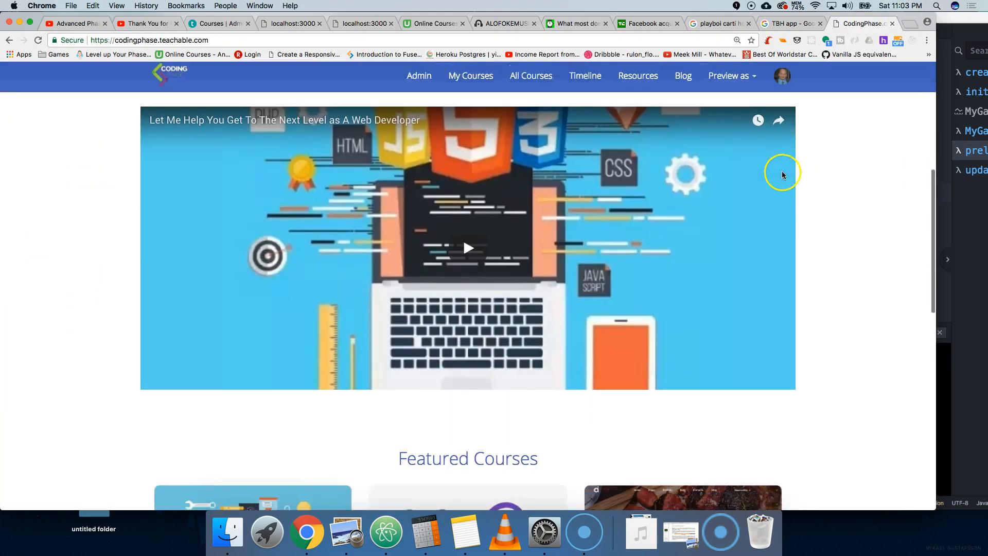
pyautogui.scroll(-5, 744, 186)
pyautogui.scroll(-2, 747, 196)
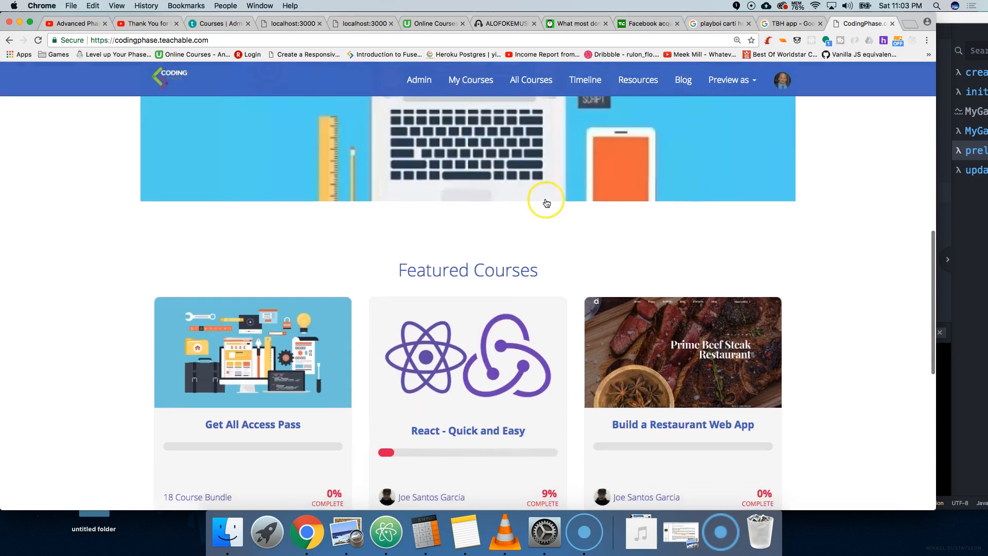
pyautogui.scroll(-5, 547, 203)
pyautogui.scroll(-3, 571, 201)
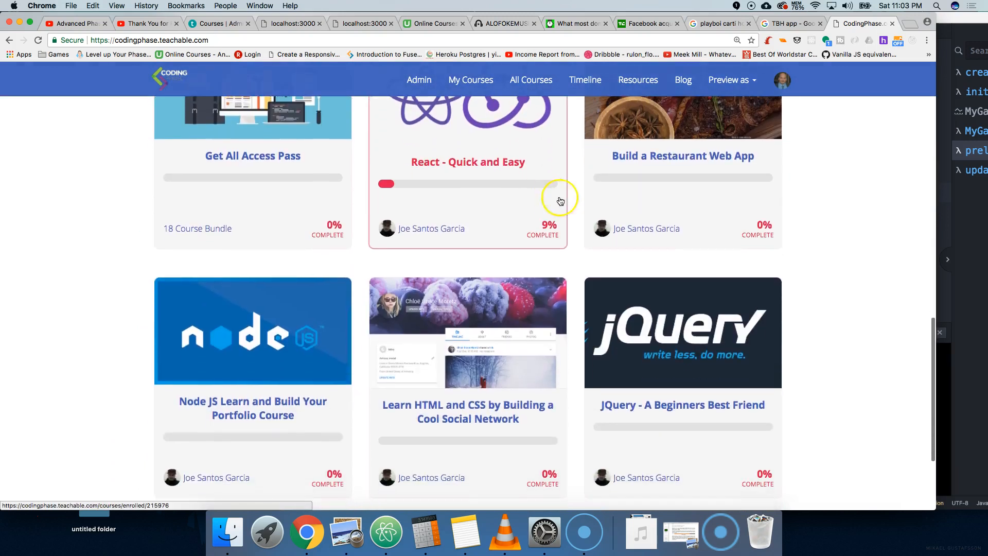
pyautogui.scroll(6, 589, 199)
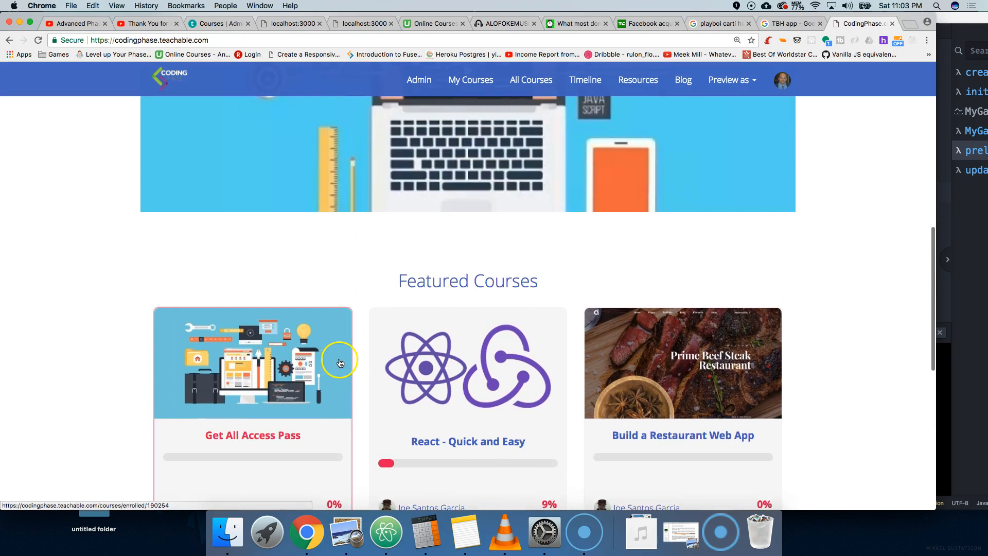
pyautogui.scroll(-3, 441, 209)
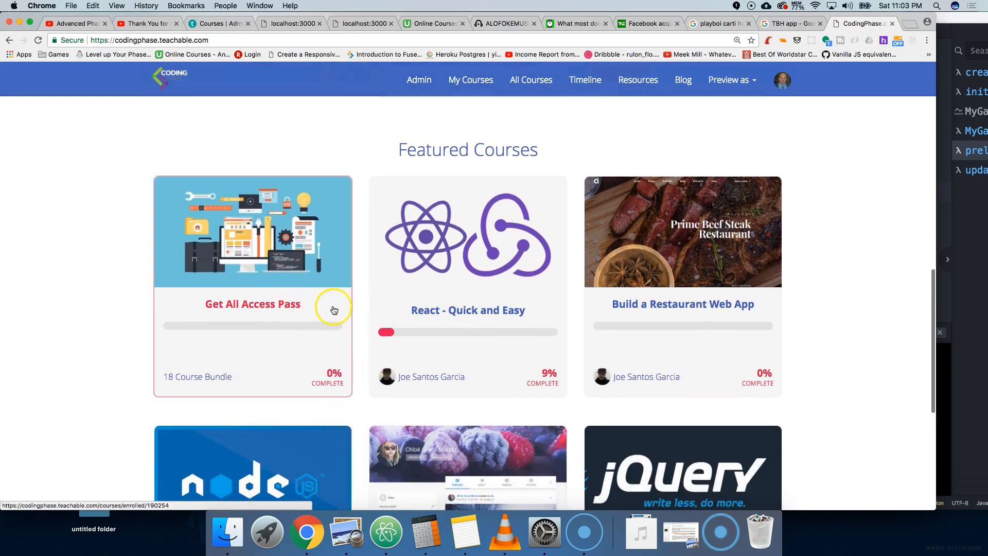
pyautogui.scroll(-1, 334, 309)
pyautogui.scroll(-3, 335, 310)
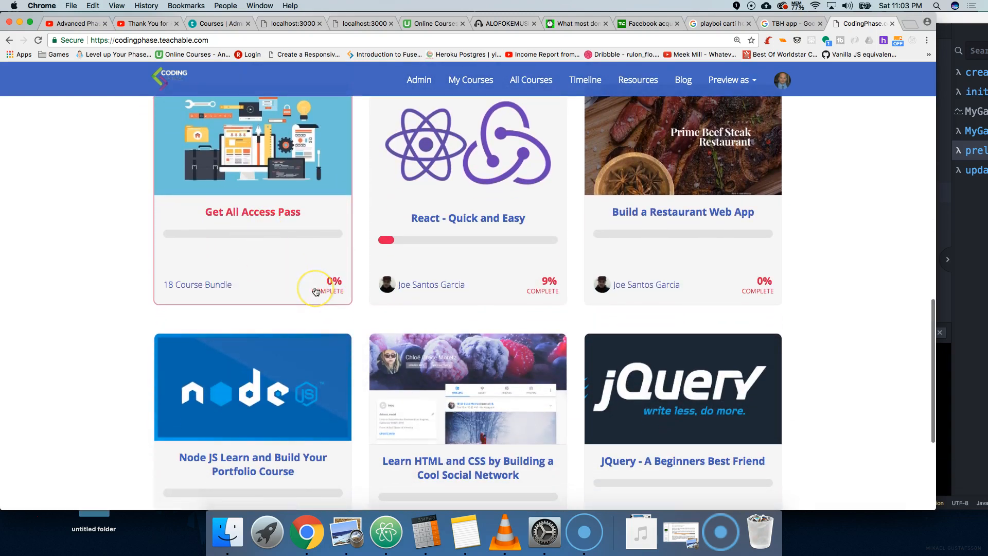
pyautogui.scroll(-6, 316, 292)
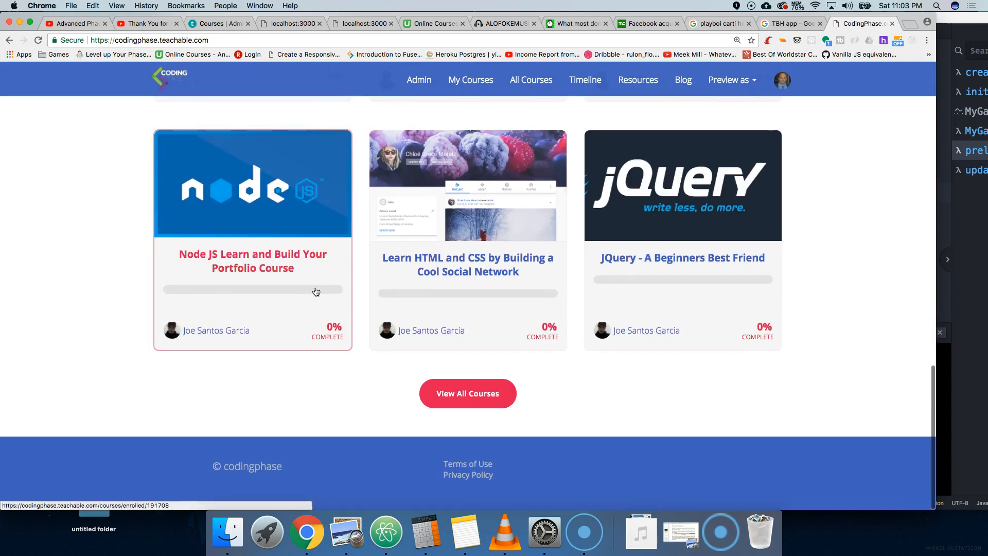